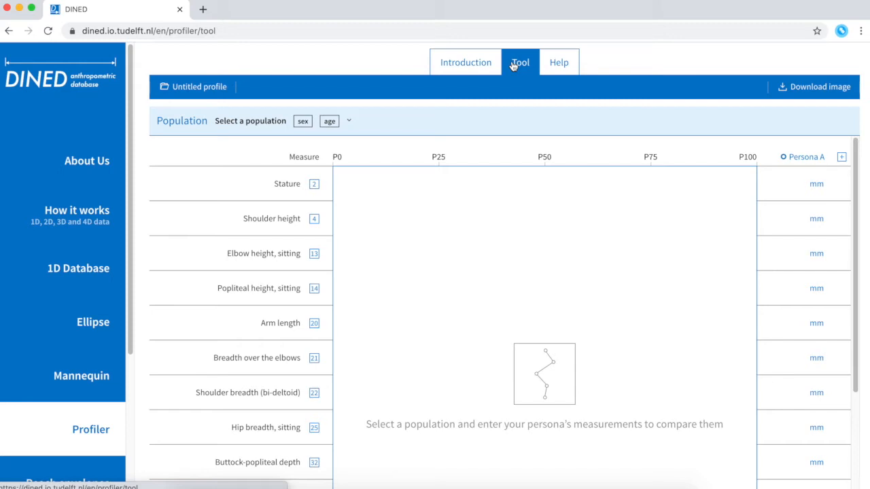
Apply the Dutch students (delstu2016) population with mixed sex and the age range 17–27
left_click(406, 125)
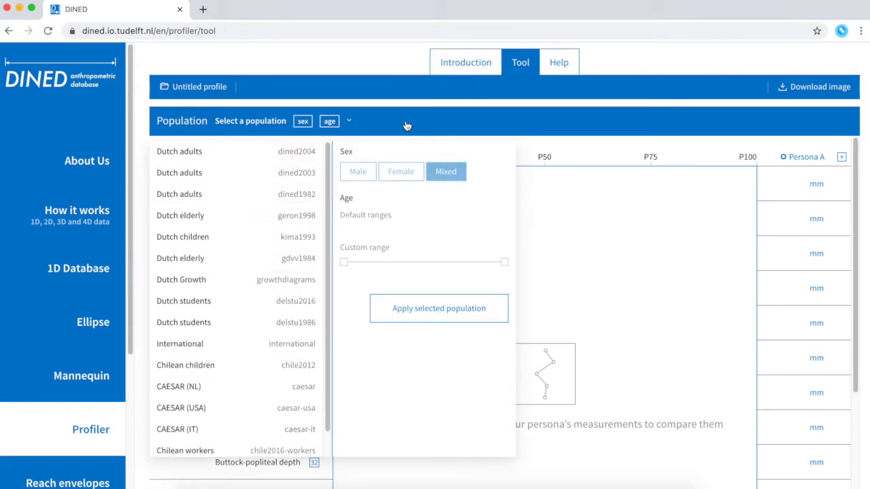
left_click(266, 238)
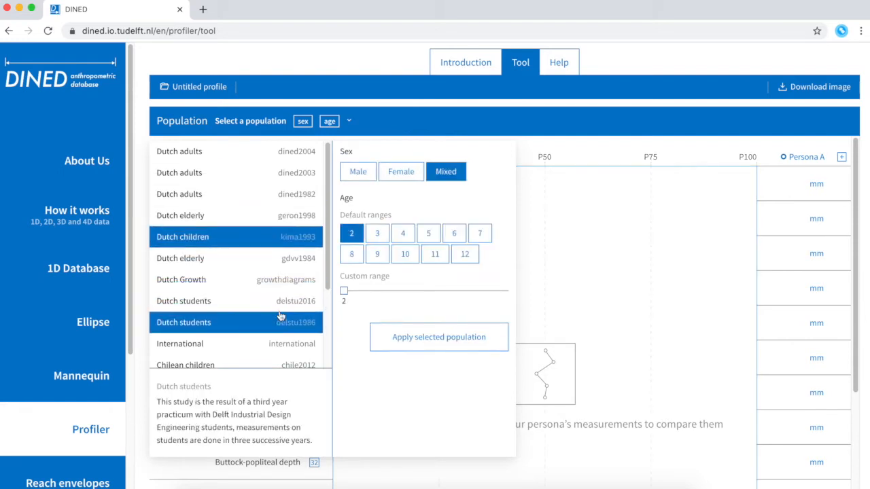
left_click(279, 311)
left_click(362, 238)
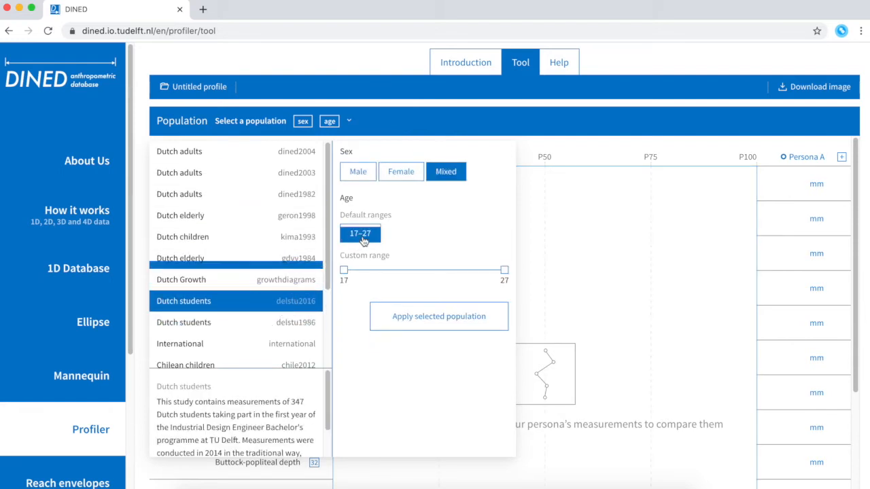
left_click(413, 314)
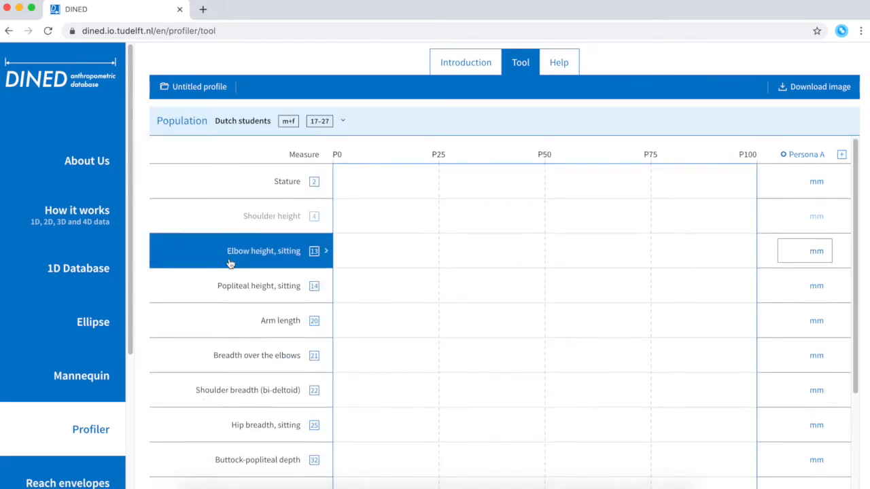
Enter Persona A's stature as 1700 mm and sitting popliteal height as 430 mm
scroll(230, 264, "down", 2)
scroll(230, 265, "up", 2)
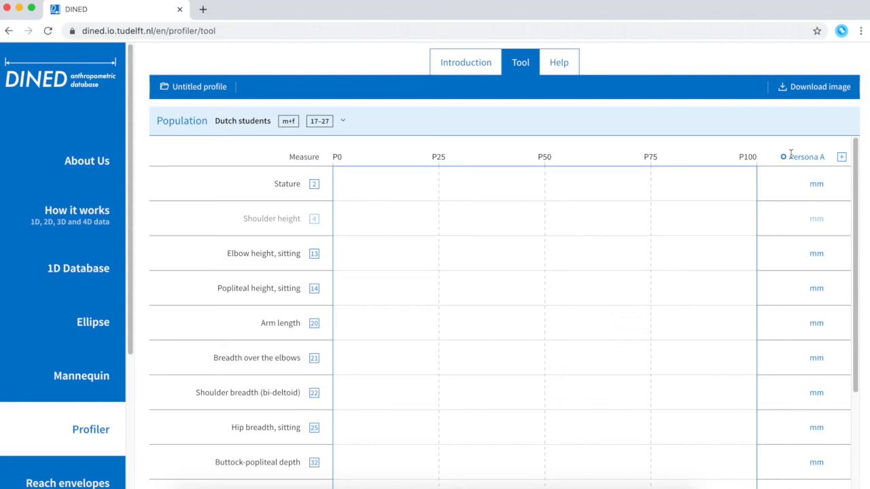
left_click(797, 187)
type("1700")
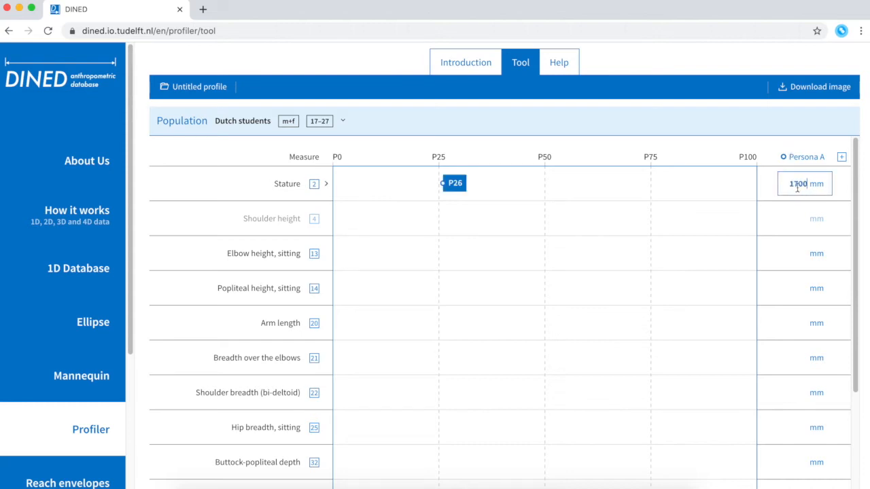
left_click(798, 292)
type("430")
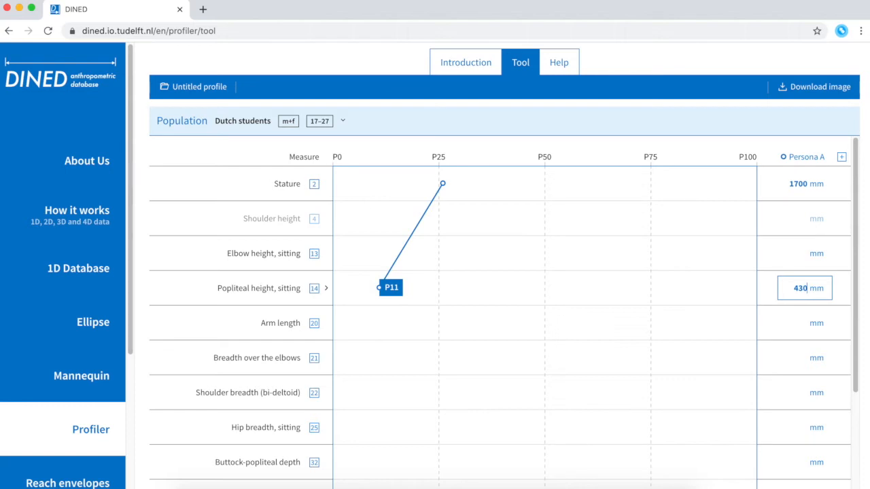
Add a second persona, Persona B, and set its stature to 1800 mm
left_click(841, 157)
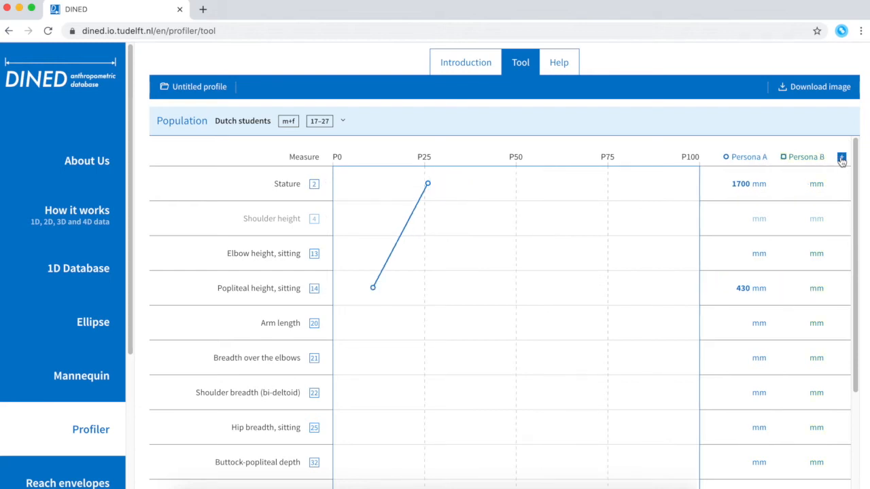
left_click(794, 183)
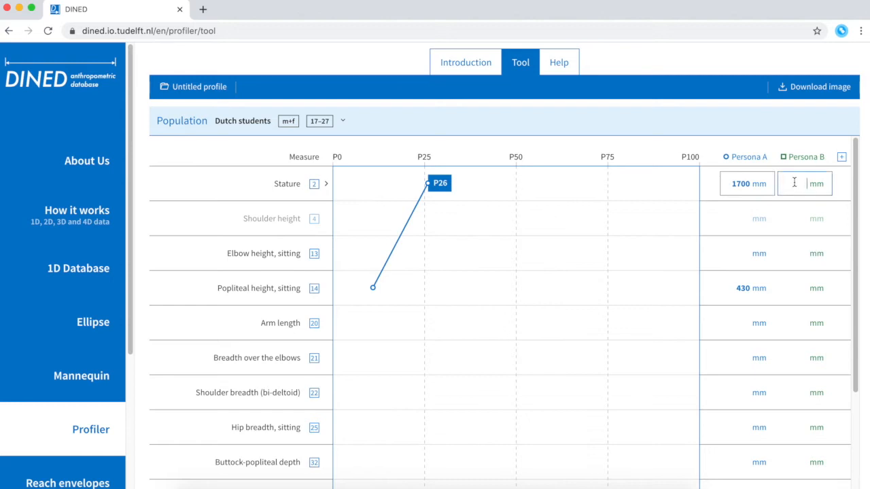
type("1800")
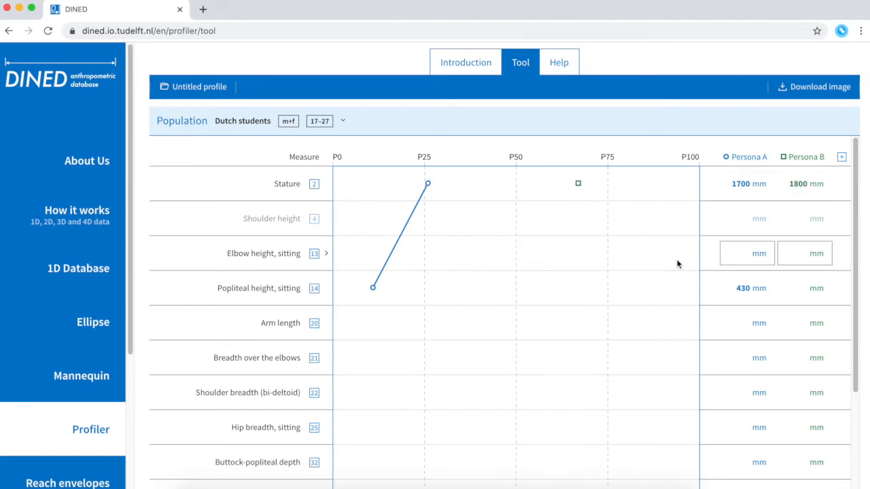
Replace the sitting elbow height measure with Thigh clearance, sitting
left_click(269, 261)
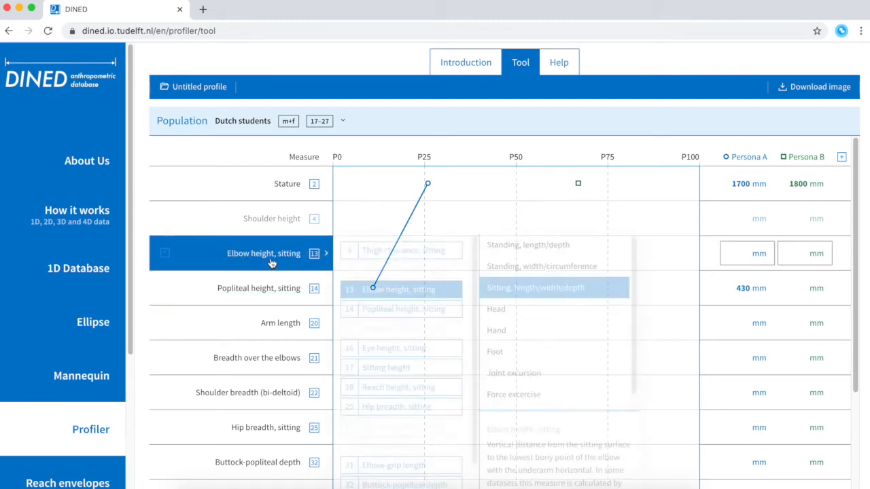
left_click(382, 250)
View the list of measures available for adding, close it, and open the image download options
scroll(378, 374, "down", 4)
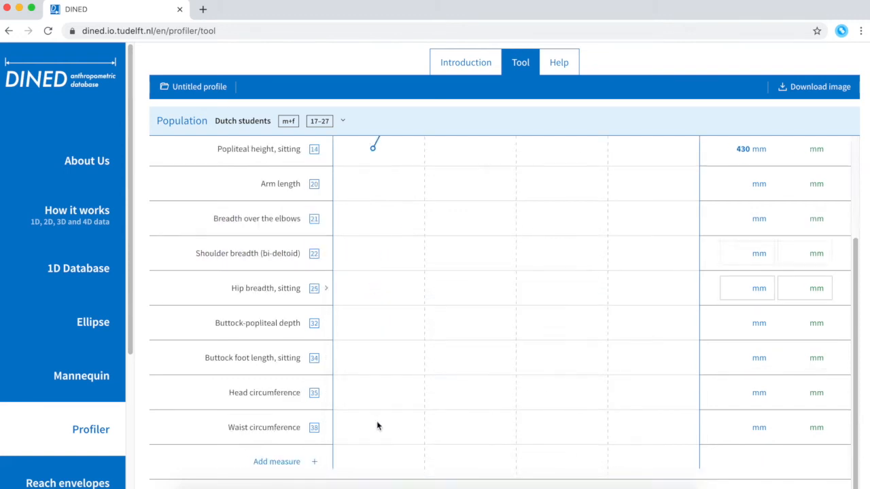
left_click(285, 461)
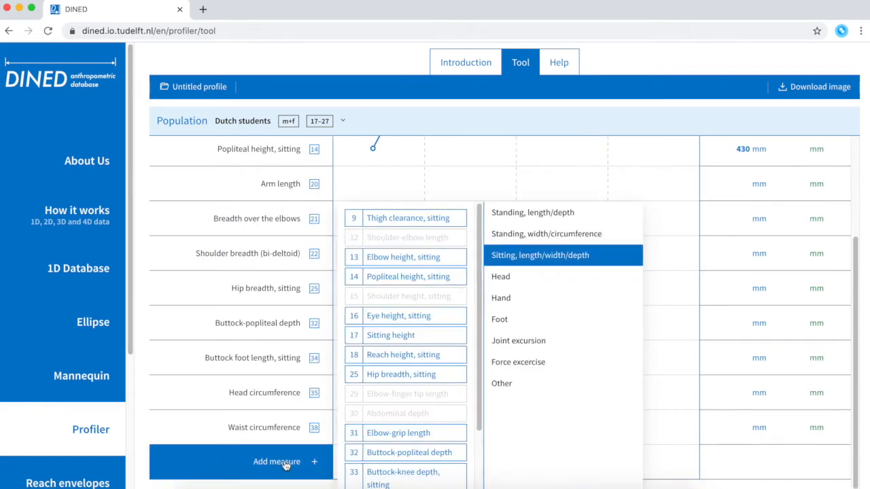
left_click(286, 464)
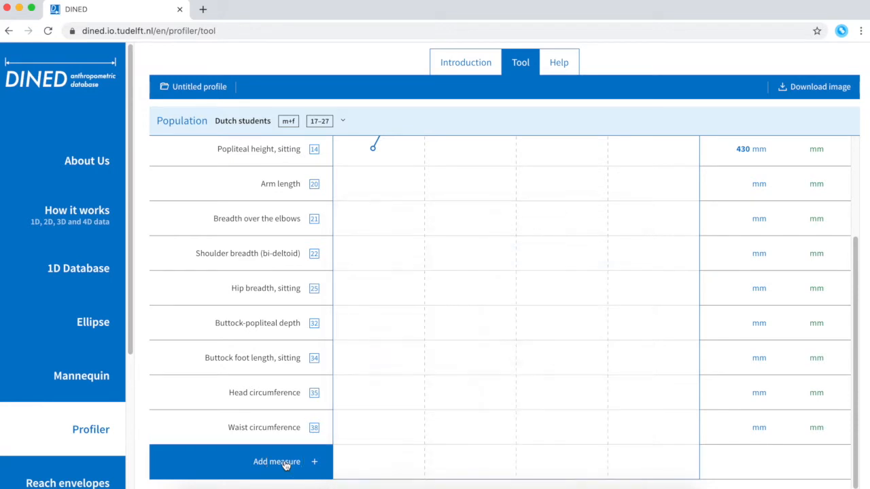
scroll(476, 421, "up", 4)
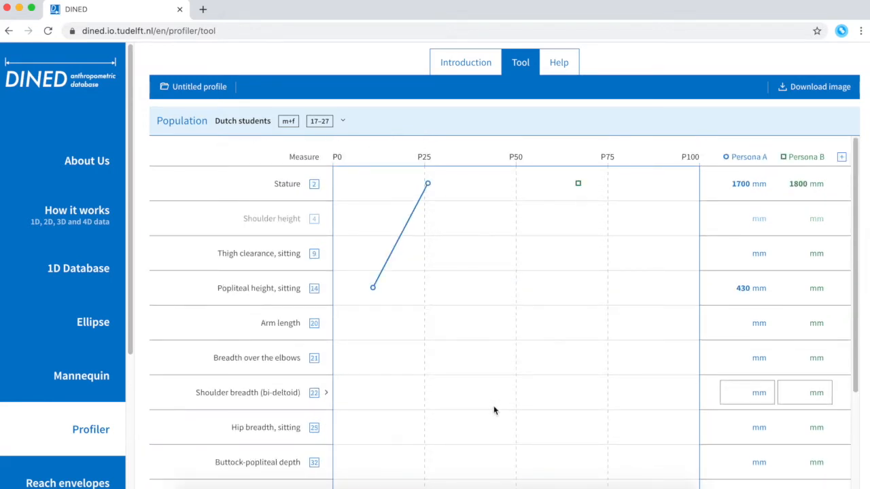
left_click(792, 93)
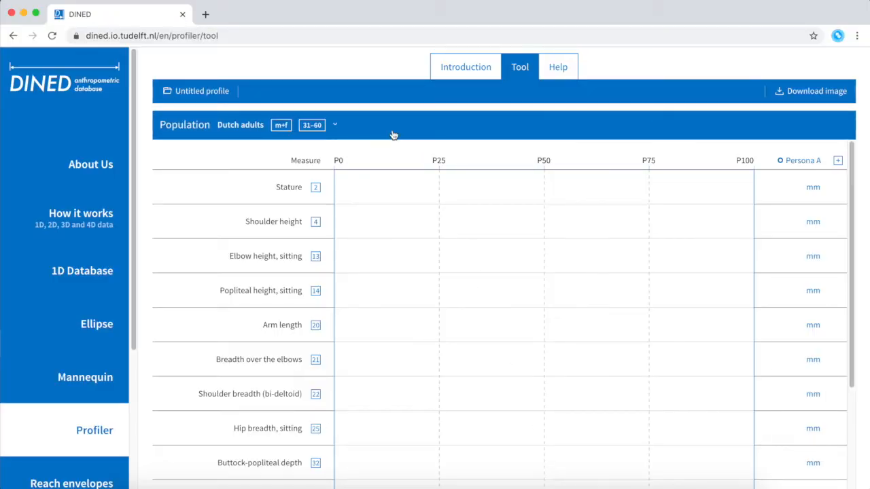
Apply the CAESAR (NL) population with mixed sex and a custom age range of 31–66
left_click(392, 134)
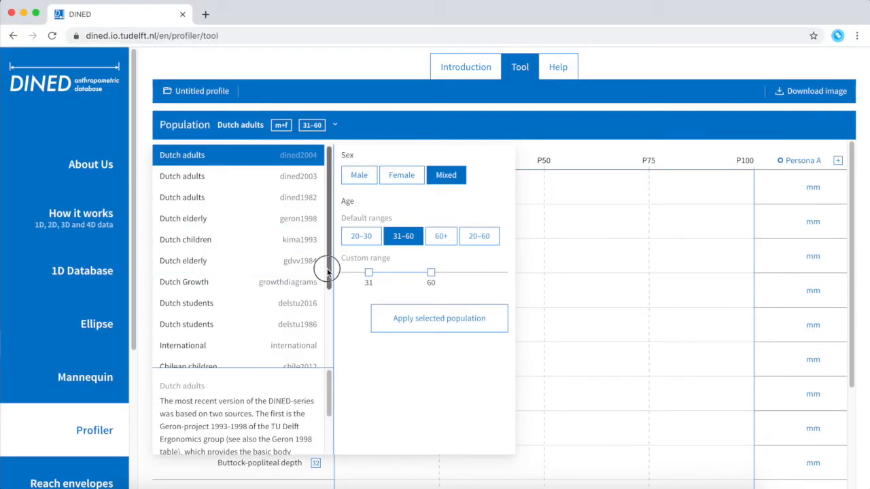
scroll(231, 306, "down", 3)
left_click(229, 276)
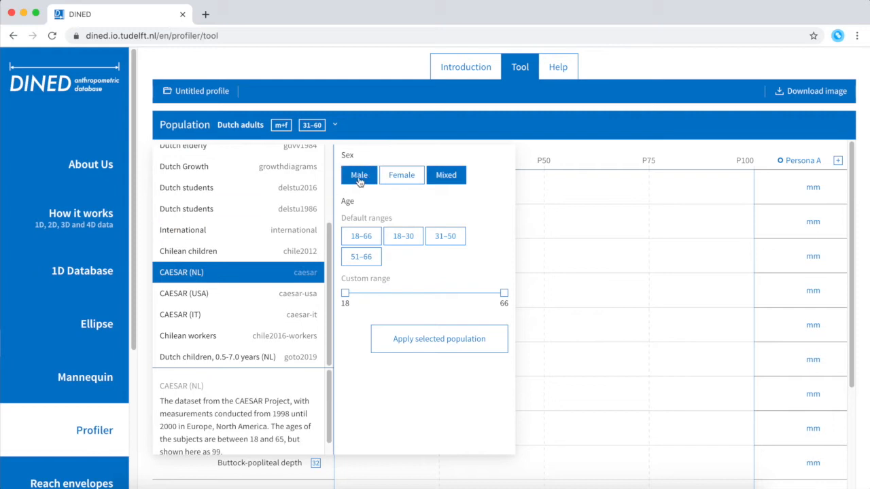
left_click(445, 237)
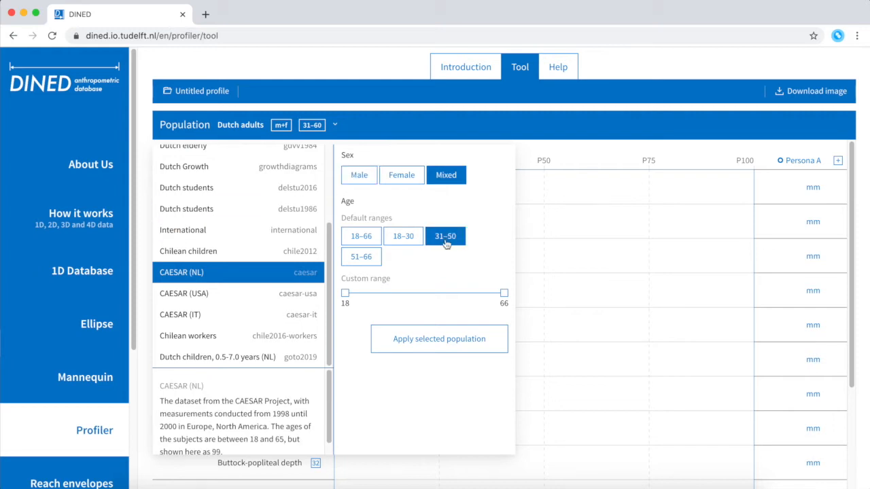
left_click(371, 262)
left_click(443, 238)
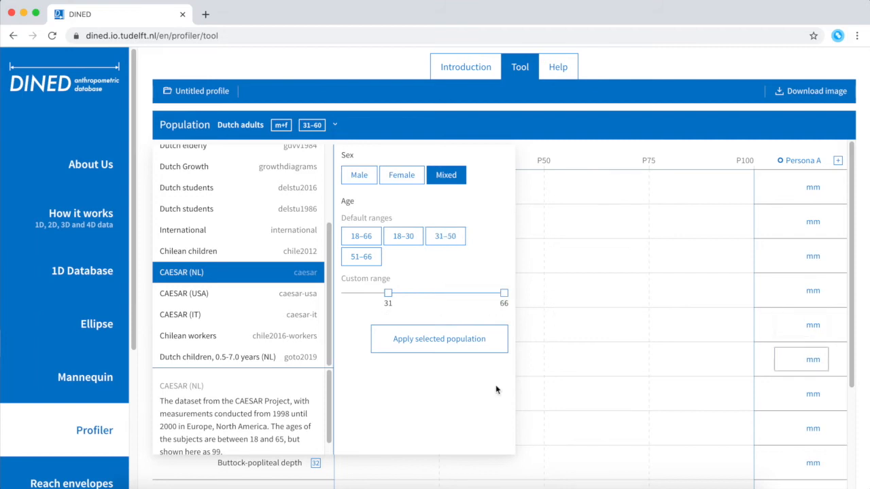
left_click(428, 347)
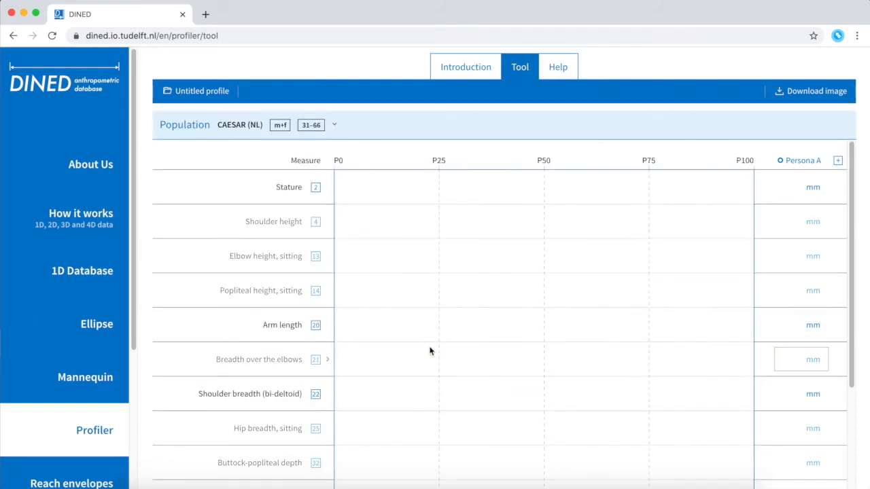
Remove every measure from the profile except Stature and Head circumference
left_click_drag(182, 227, 163, 227)
left_click(164, 227)
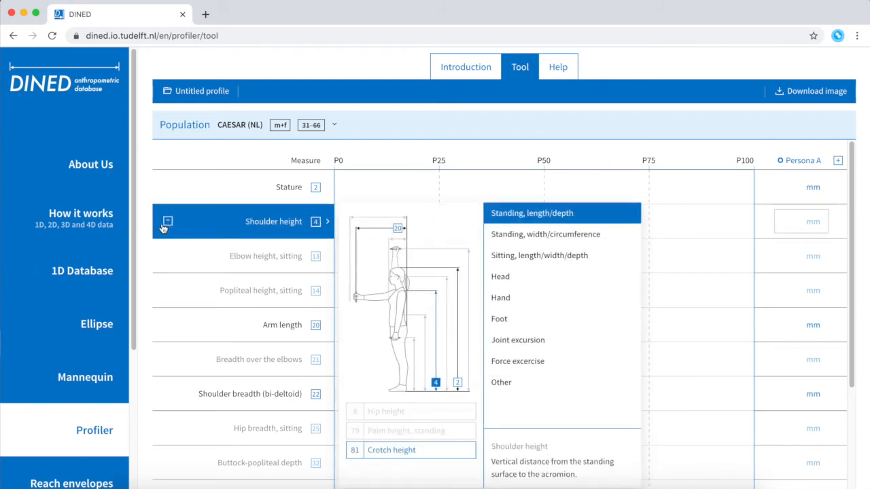
left_click(167, 228)
left_click(167, 229)
left_click(166, 228)
left_click(167, 228)
left_click(167, 229)
left_click(166, 228)
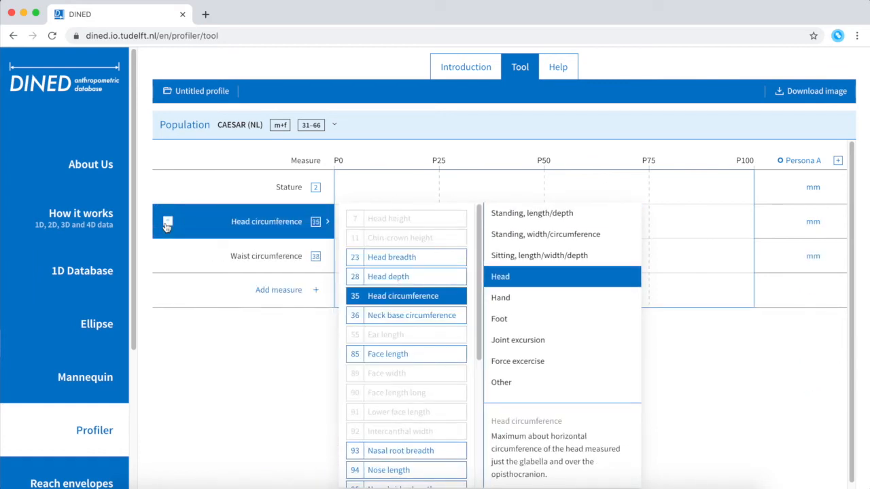
left_click(167, 256)
left_click(166, 255)
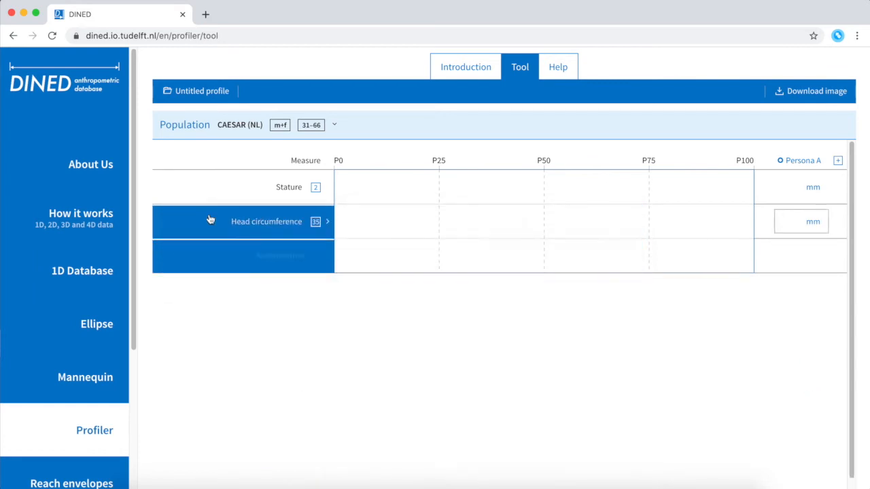
Replace the Stature measure with Head breadth and add Head depth as a new measure
left_click(242, 197)
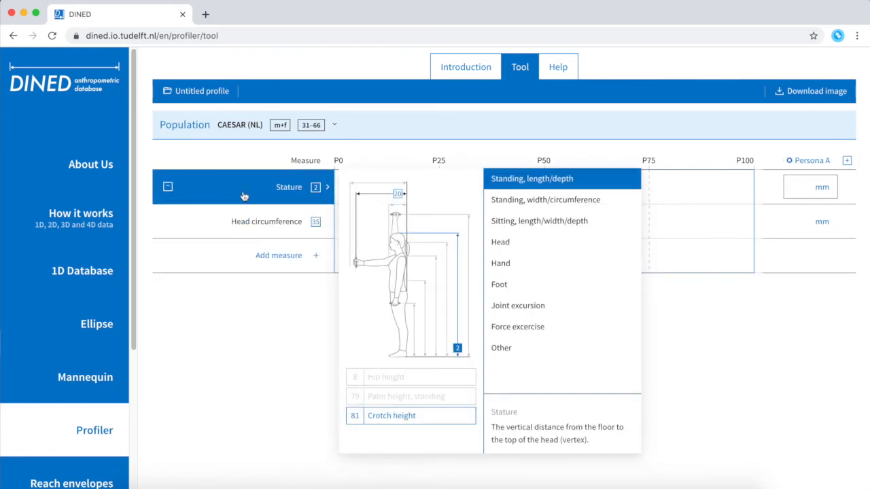
left_click(511, 245)
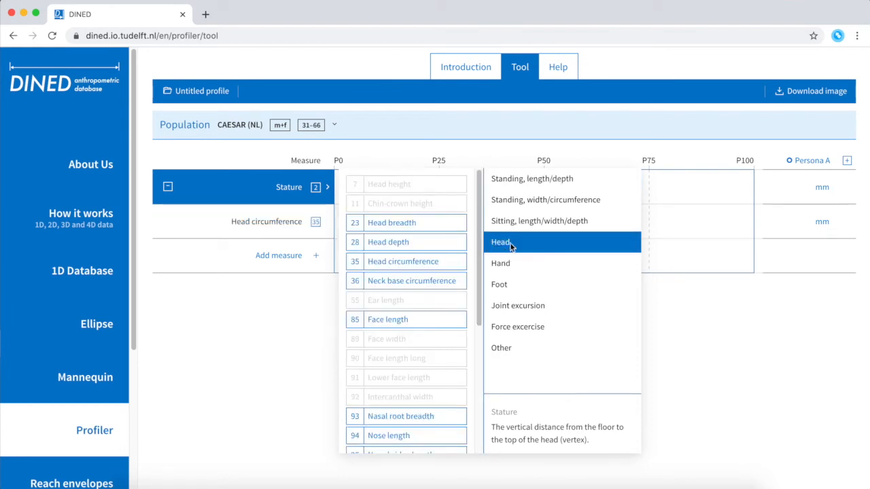
left_click(431, 222)
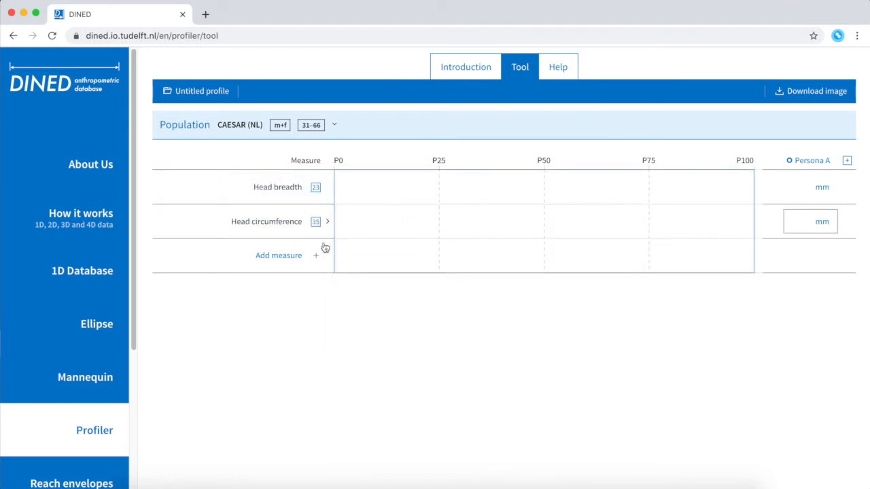
left_click(281, 261)
left_click(418, 275)
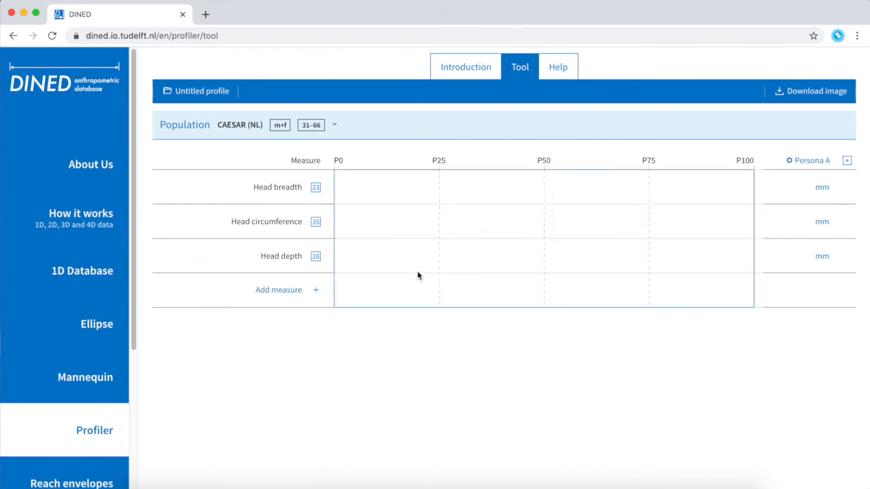
Enter Persona A's head breadth as 145 mm, head circumference as 550 mm and head depth as 195 mm
left_click(807, 186)
type("145")
left_click(806, 221)
type("550")
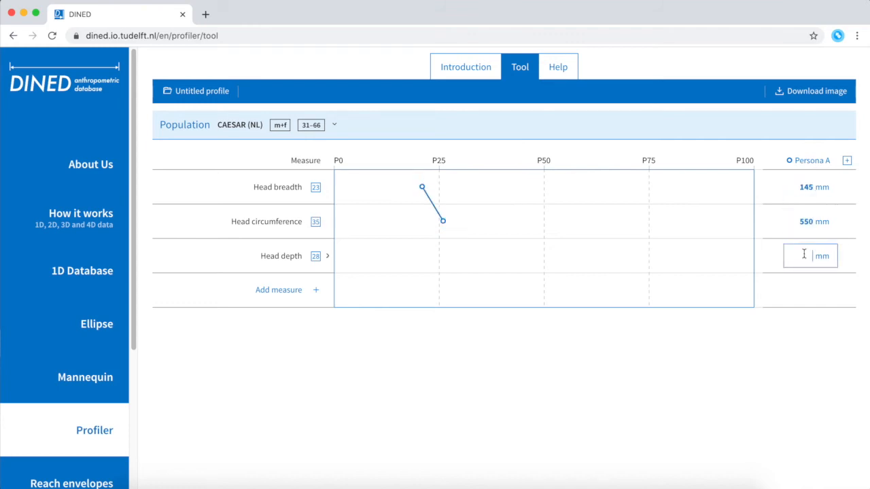
left_click(804, 255)
type("195")
Add Persona B with head breadth 156 mm, head circumference 615 mm and head depth 219 mm
left_click(846, 160)
type("15")
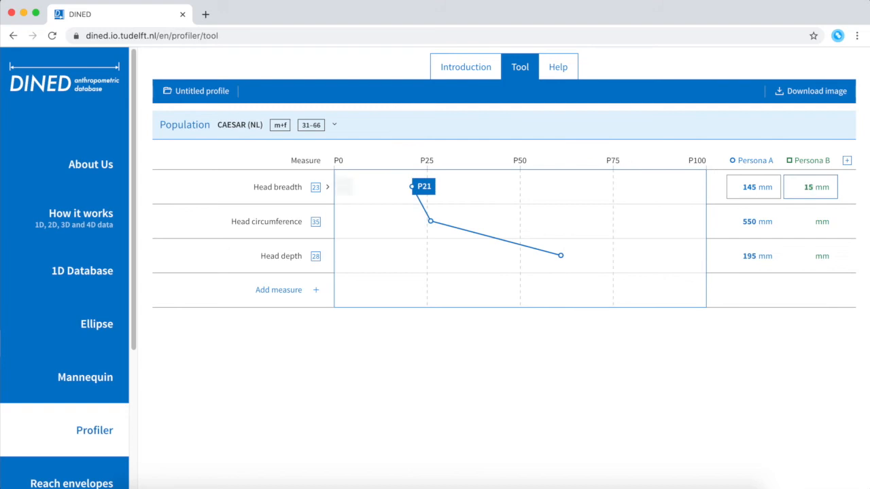
type("6")
left_click(808, 222)
type("615")
left_click(800, 253)
type("219")
Add Persona C with head breadth 145 mm, head circumference 558 mm and head depth 191 mm
left_click(846, 160)
type("145")
left_click(801, 218)
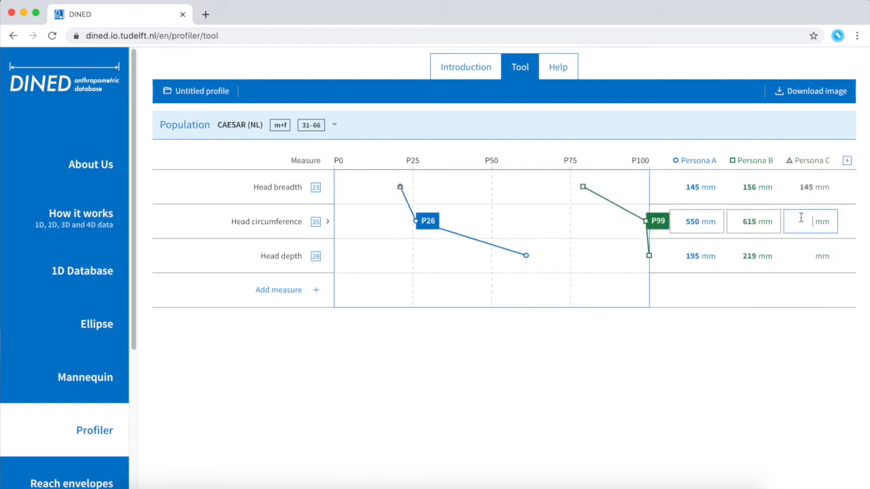
type("558")
left_click(798, 256)
type("191")
Add Persona D with head breadth 143 mm, head circumference 528 mm and head depth 185 mm
left_click(847, 160)
type("143")
left_click(799, 218)
type("528")
left_click(797, 252)
type("185")
left_click(781, 360)
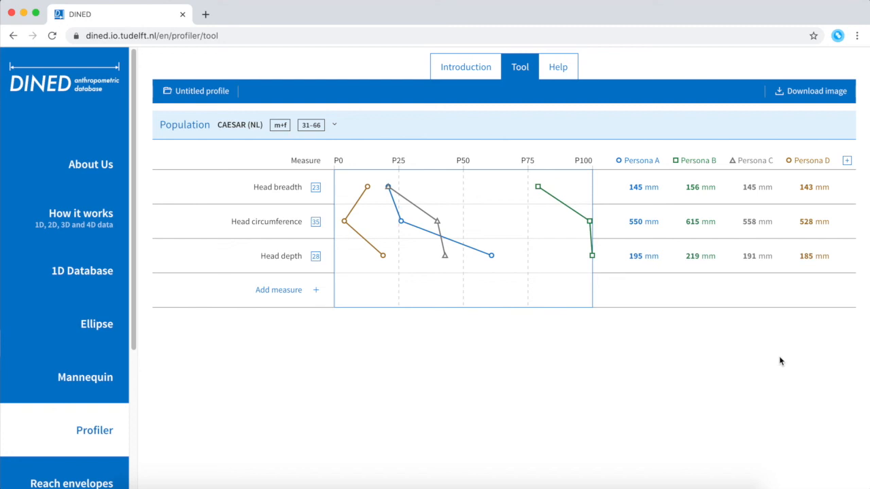
Download the profile chart as an 800 × 800 px SVG image and open the downloaded file
left_click(832, 89)
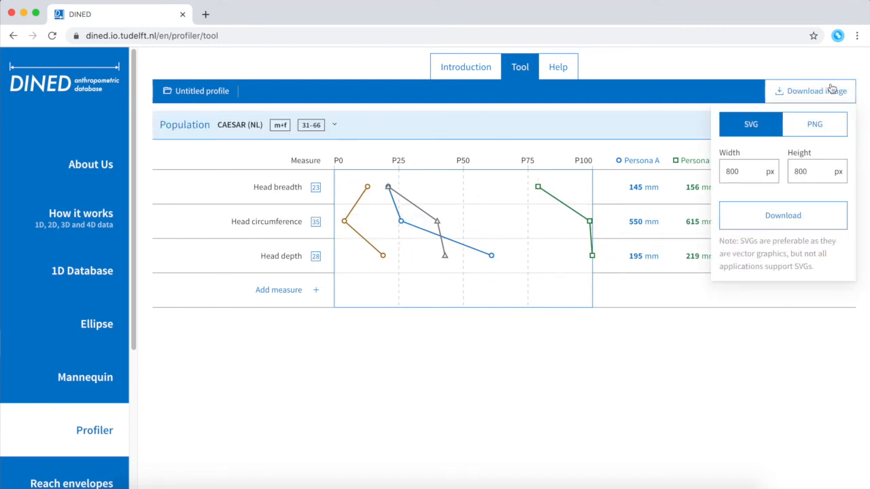
left_click(809, 218)
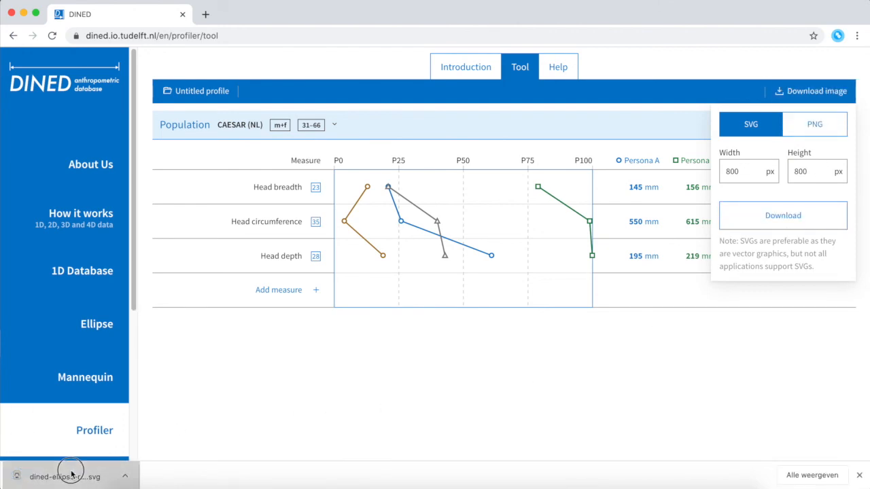
left_click(68, 475)
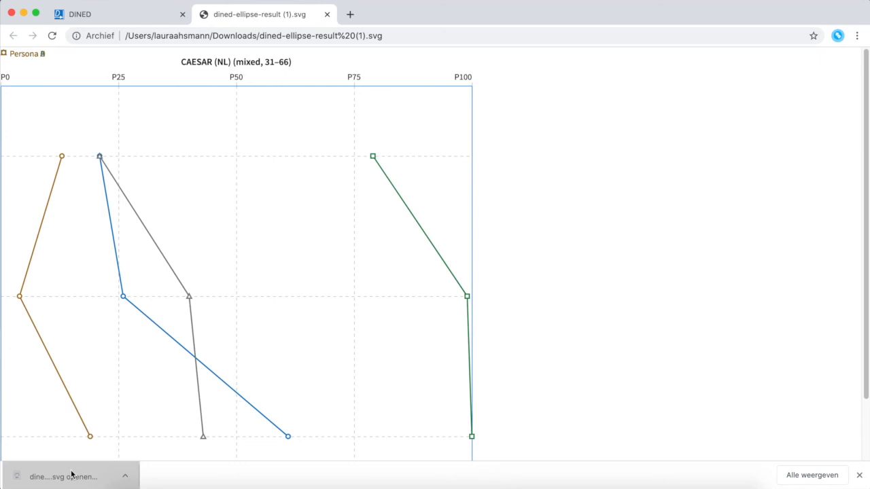